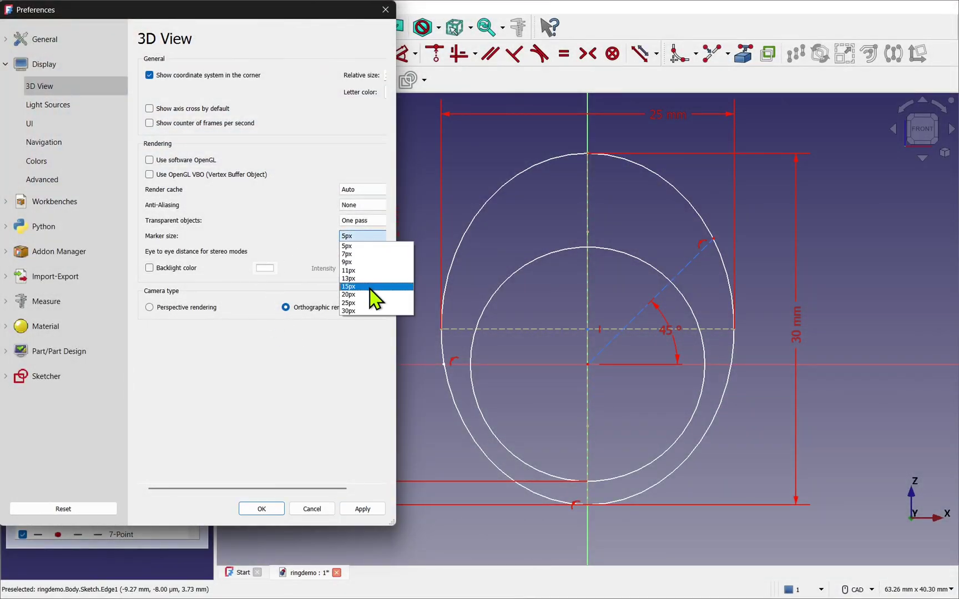
Step: Apply a 15px marker size in 3D View and a 1.00 sketcher view scale ratio
{"action": "left_click", "coordinate": [371, 287]}
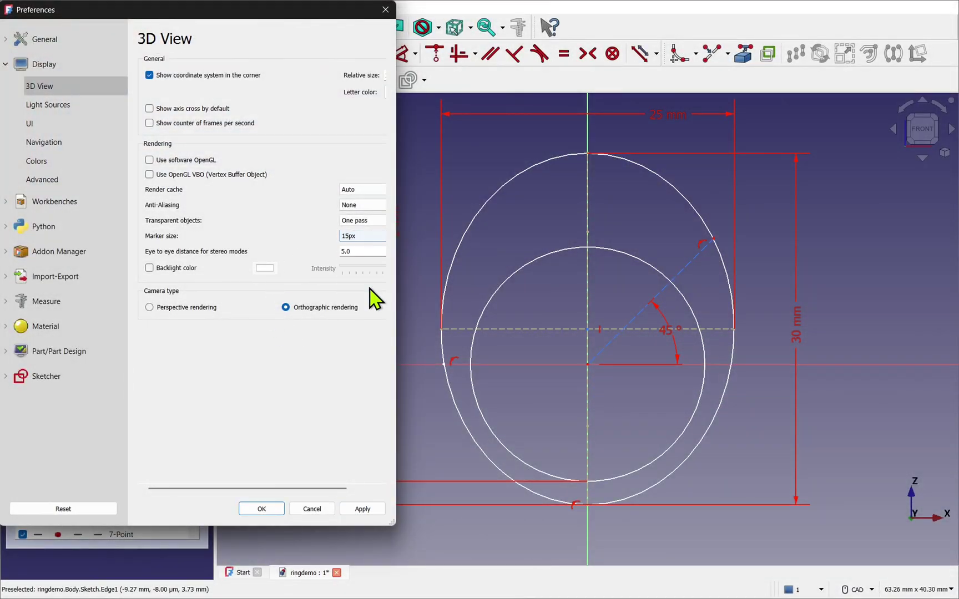
{"action": "left_click", "coordinate": [373, 515]}
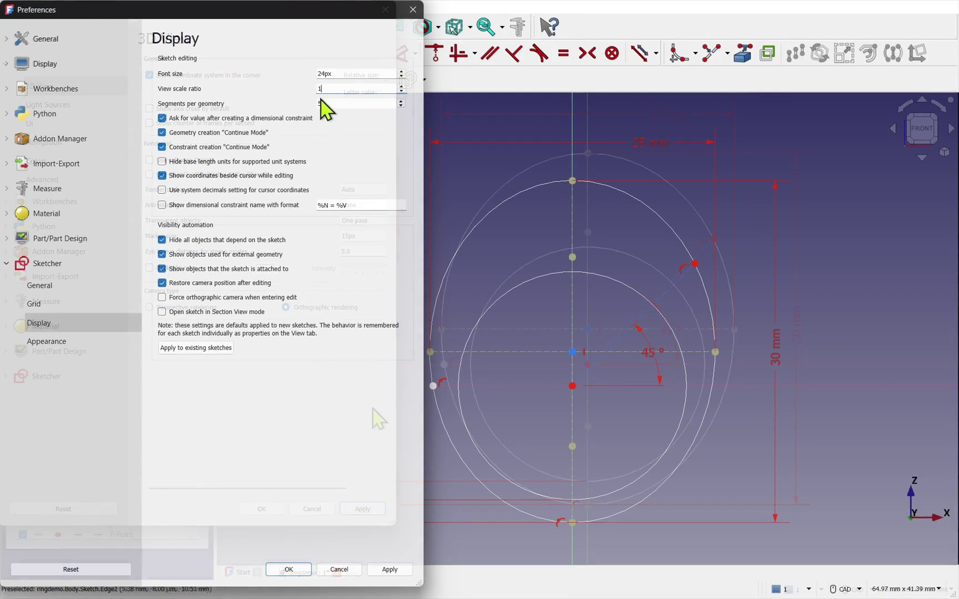
{"action": "left_click", "coordinate": [320, 89]}
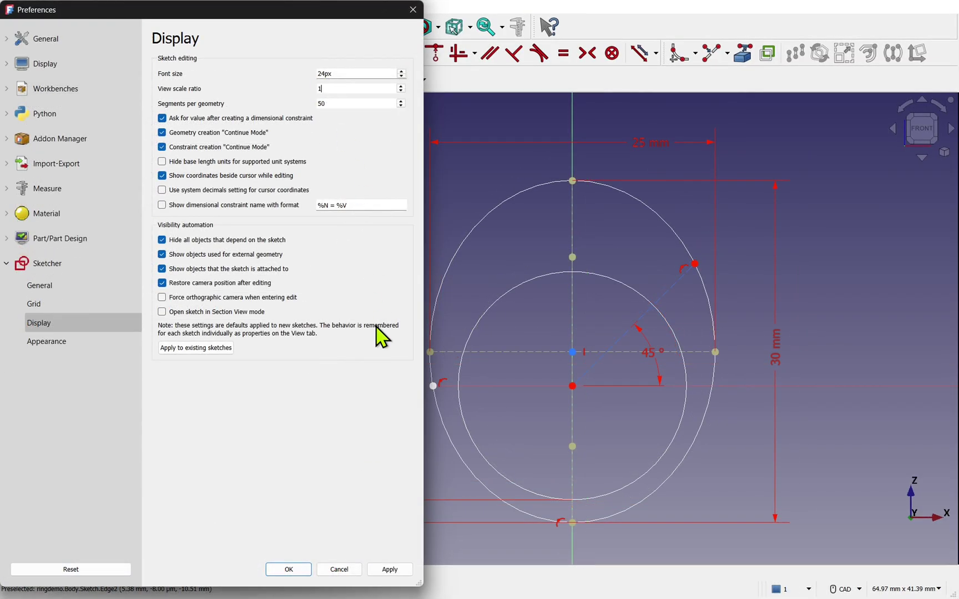
{"action": "left_click", "coordinate": [389, 570]}
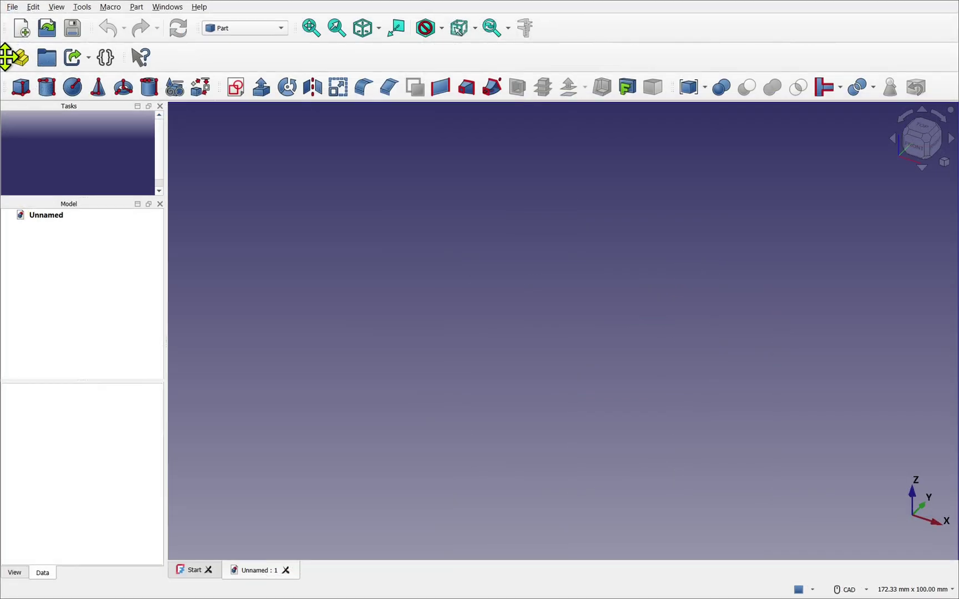
Step: Float the Macro toolbar and the Tasks panel over the 3D view
{"action": "left_click_drag", "start_coordinate": [10, 57], "coordinate": [566, 27]}
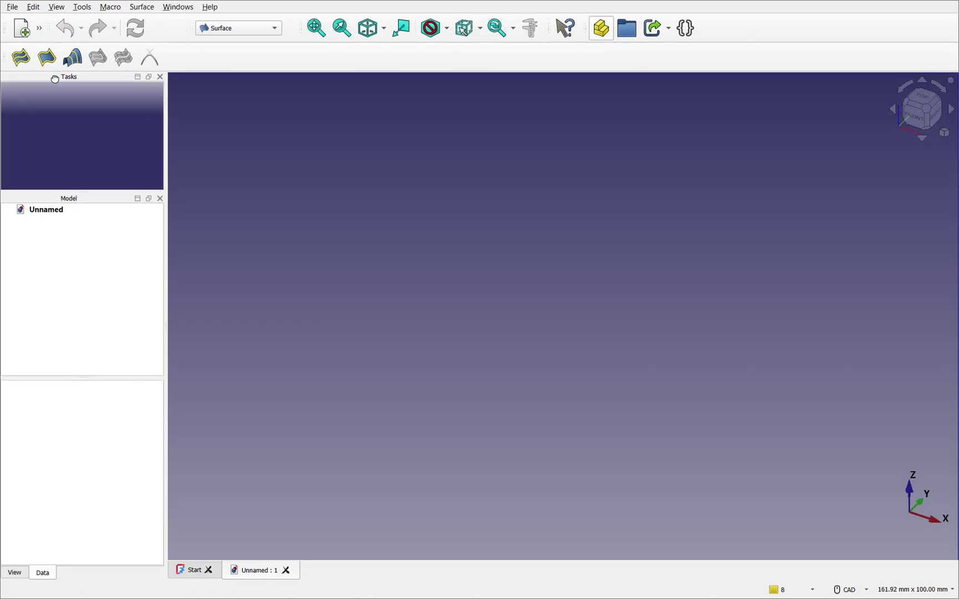
{"action": "left_click_drag", "start_coordinate": [54, 79], "coordinate": [445, 317]}
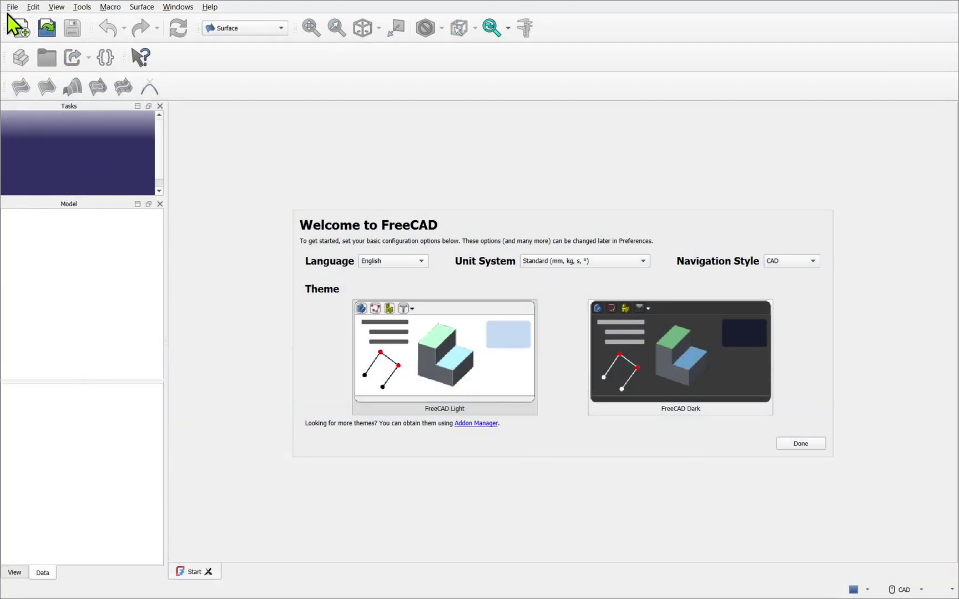
Step: Create a new empty document, then glance at the File and View menus without choosing anything
{"action": "left_click", "coordinate": [11, 8]}
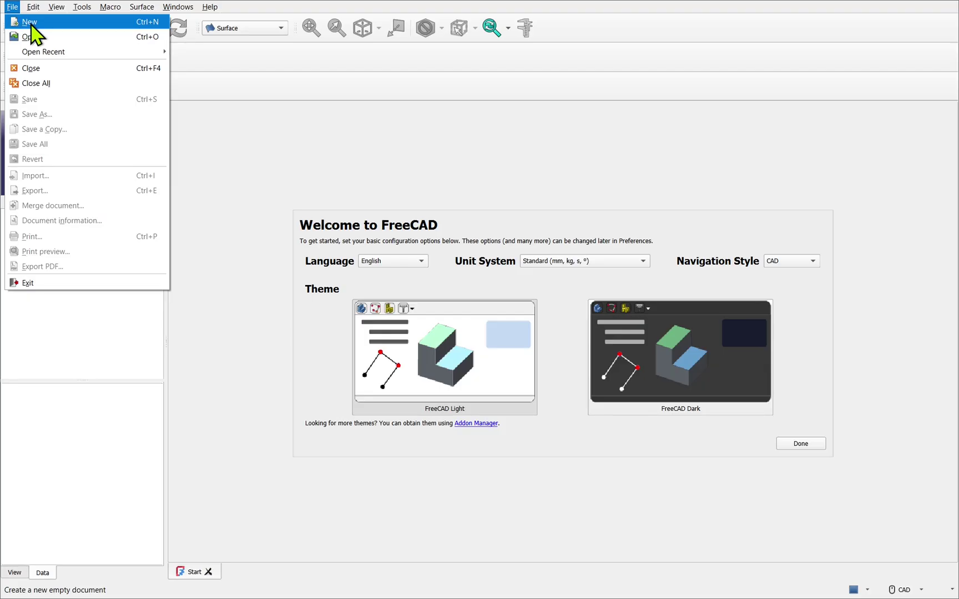
{"action": "left_click", "coordinate": [31, 25]}
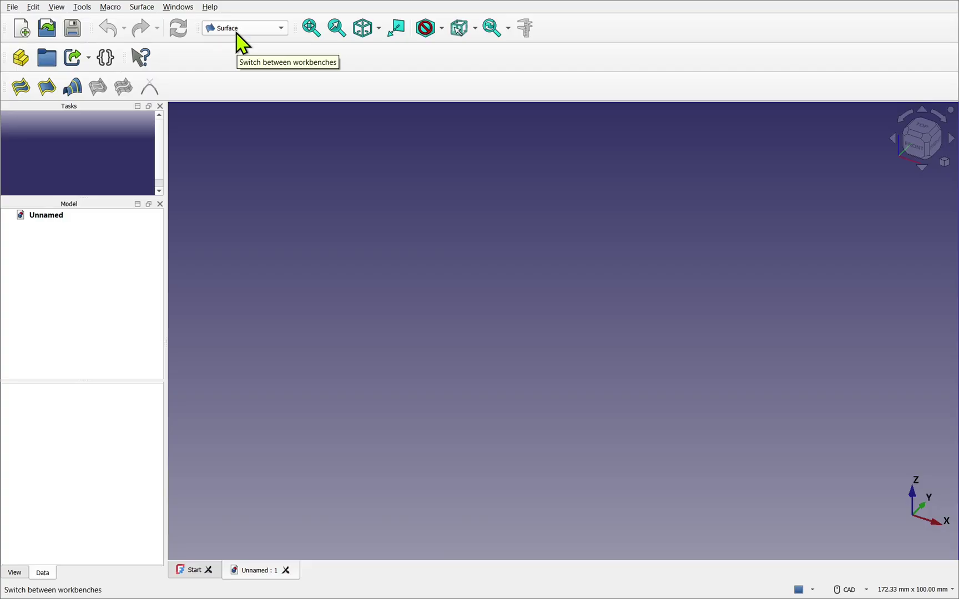
{"action": "left_click", "coordinate": [13, 8]}
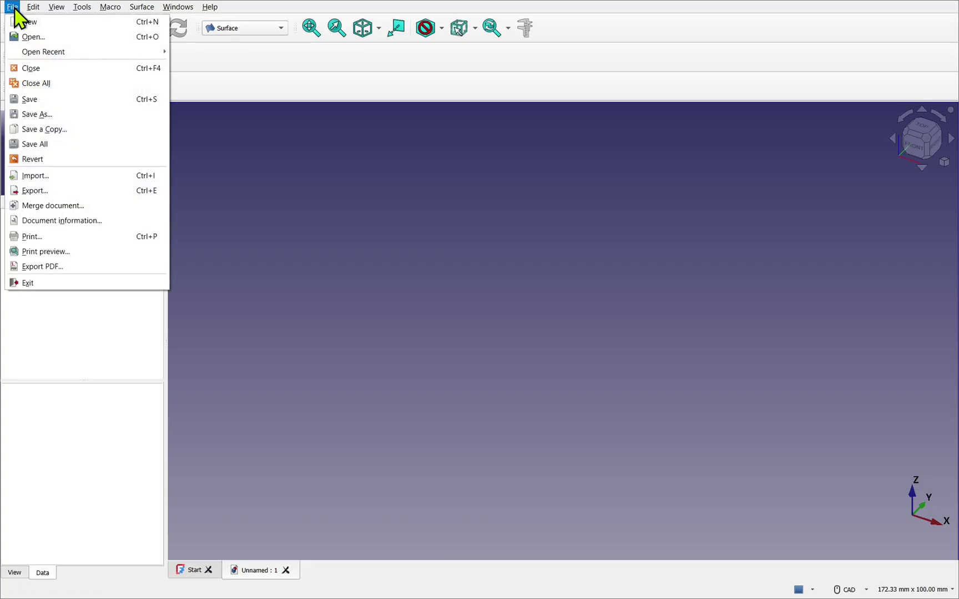
{"action": "mouse_move", "coordinate": [57, 7]}
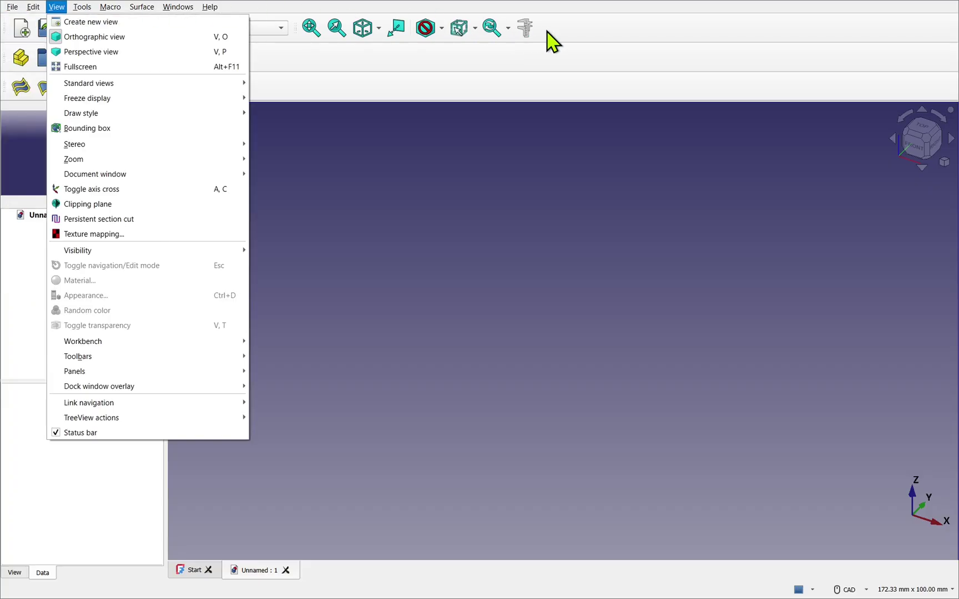
{"action": "left_click", "coordinate": [577, 39]}
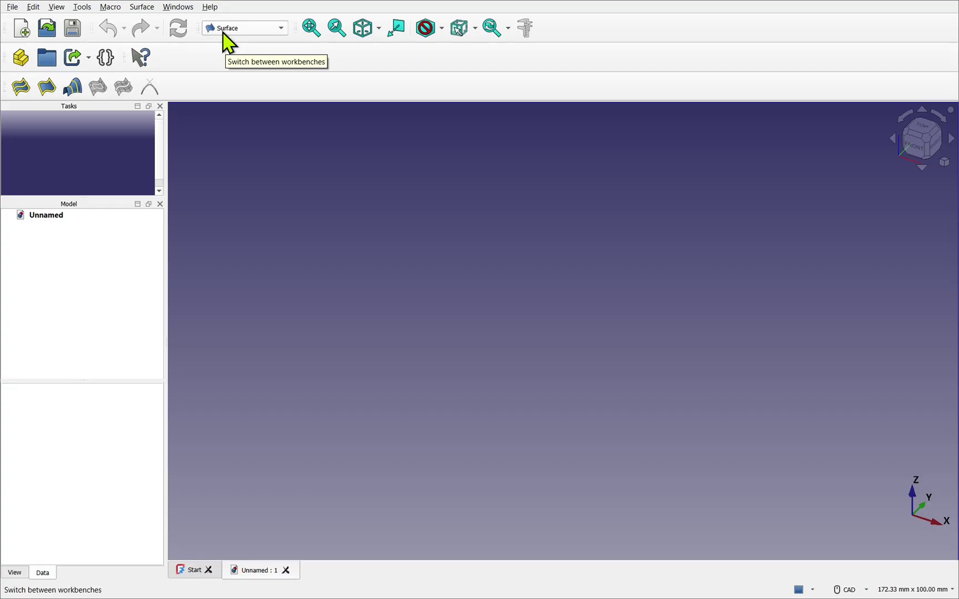
Step: Select Part in the workbench selector to load the Part modelling tools
{"action": "left_click", "coordinate": [267, 31]}
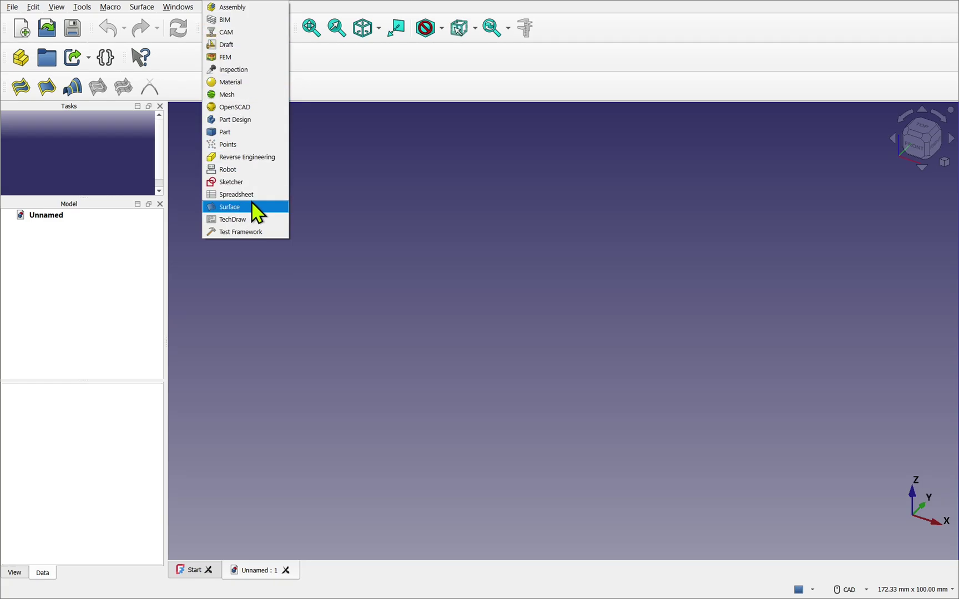
{"action": "left_click", "coordinate": [250, 134]}
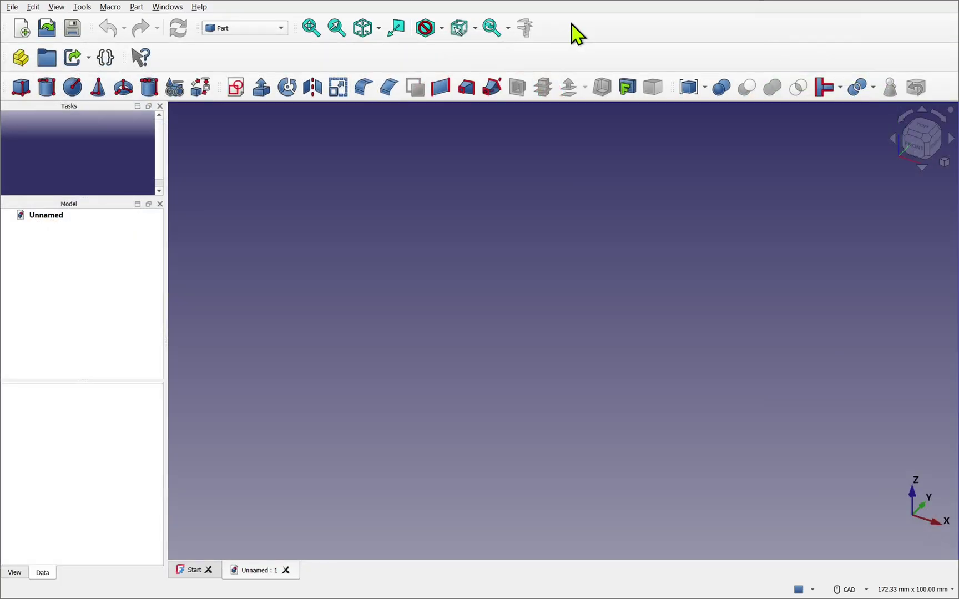
{"action": "left_click", "coordinate": [270, 32]}
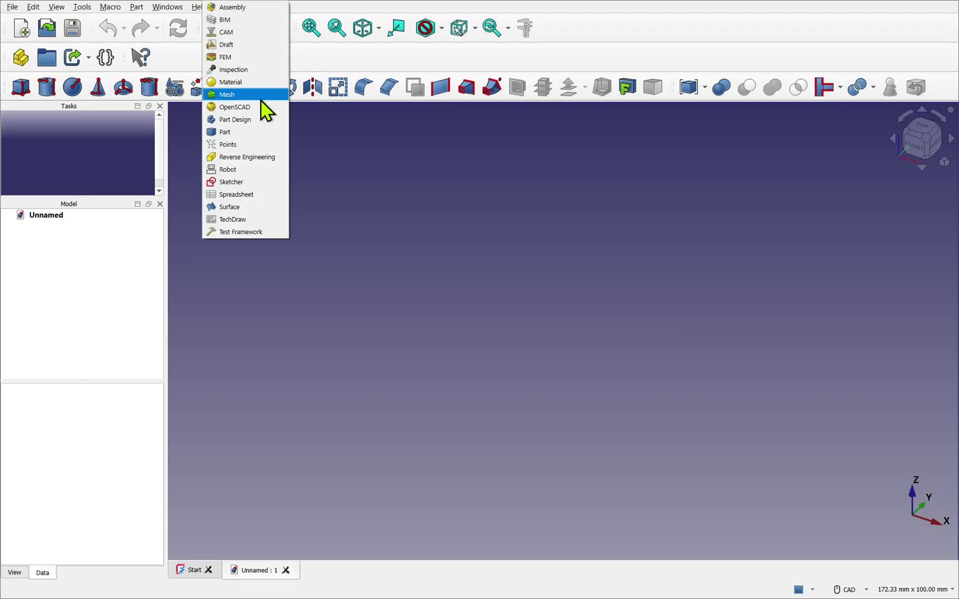
Step: Close the workbench dropdown with Part still selected
{"action": "left_click", "coordinate": [255, 133]}
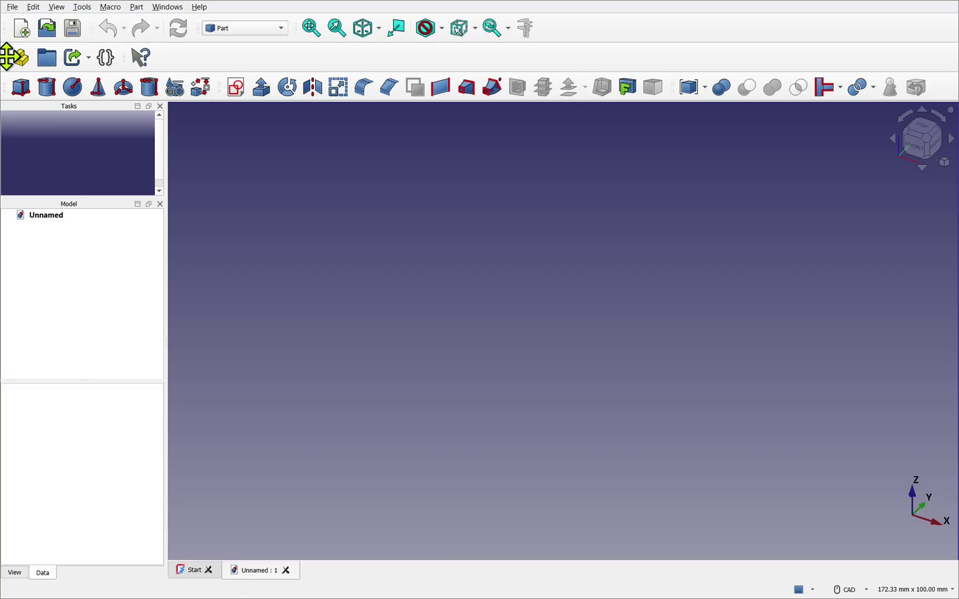
Step: Dock the Structure and What's This toolbars on the top row, compound tools ending row two
{"action": "left_click_drag", "start_coordinate": [8, 56], "coordinate": [548, 28]}
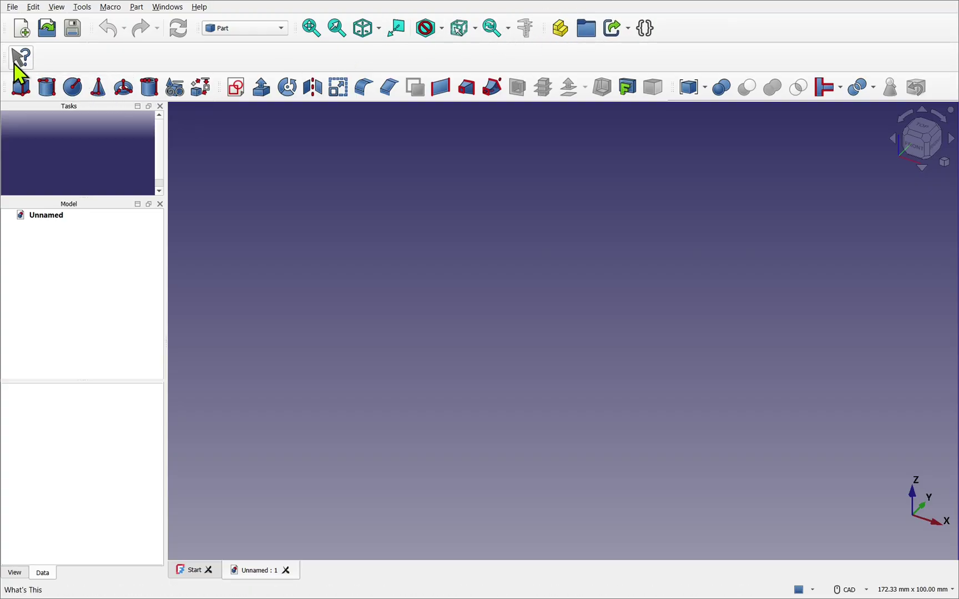
{"action": "left_click_drag", "start_coordinate": [5, 57], "coordinate": [681, 26]}
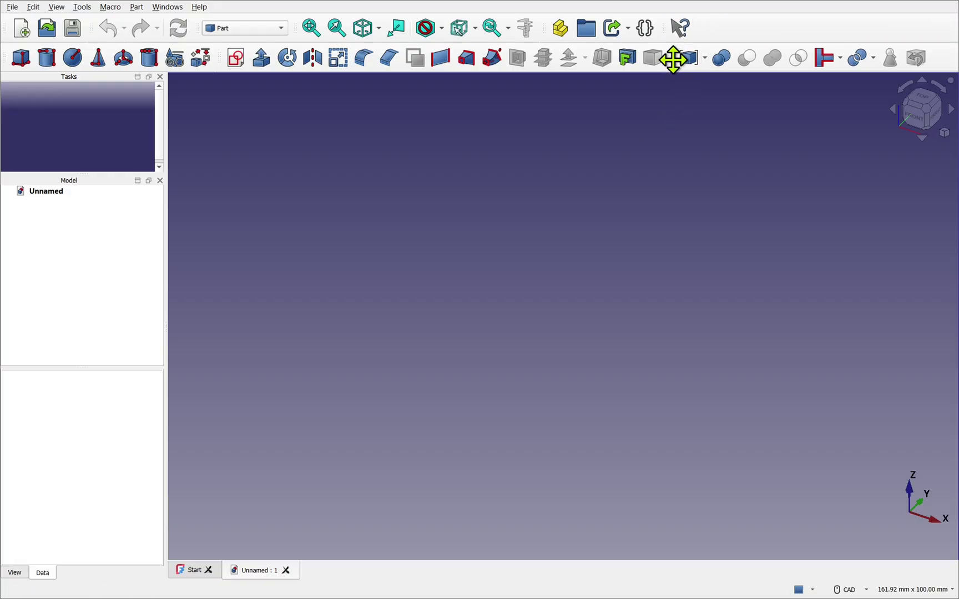
{"action": "left_click_drag", "start_coordinate": [674, 60], "coordinate": [657, 90]}
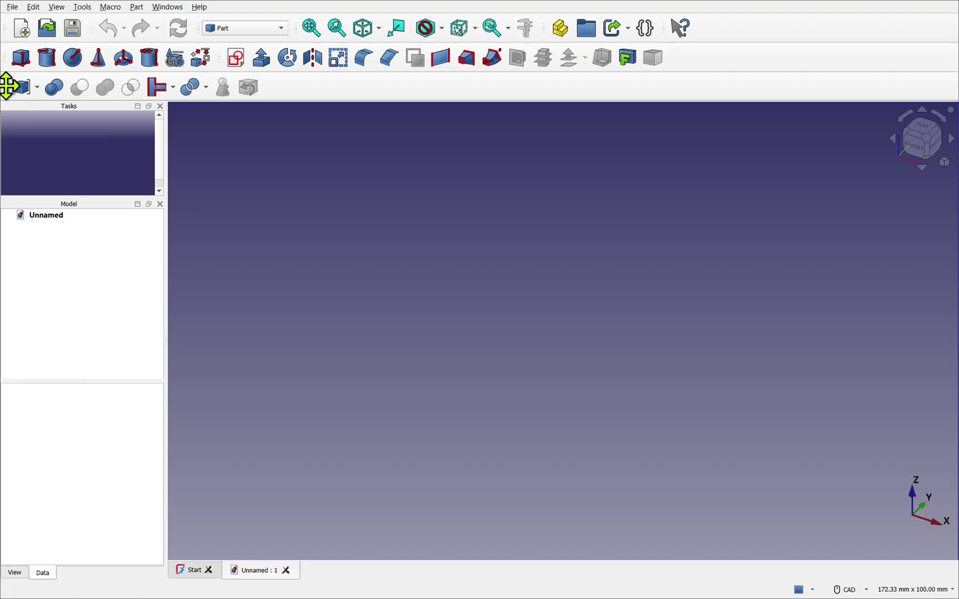
{"action": "left_click_drag", "start_coordinate": [6, 86], "coordinate": [705, 57]}
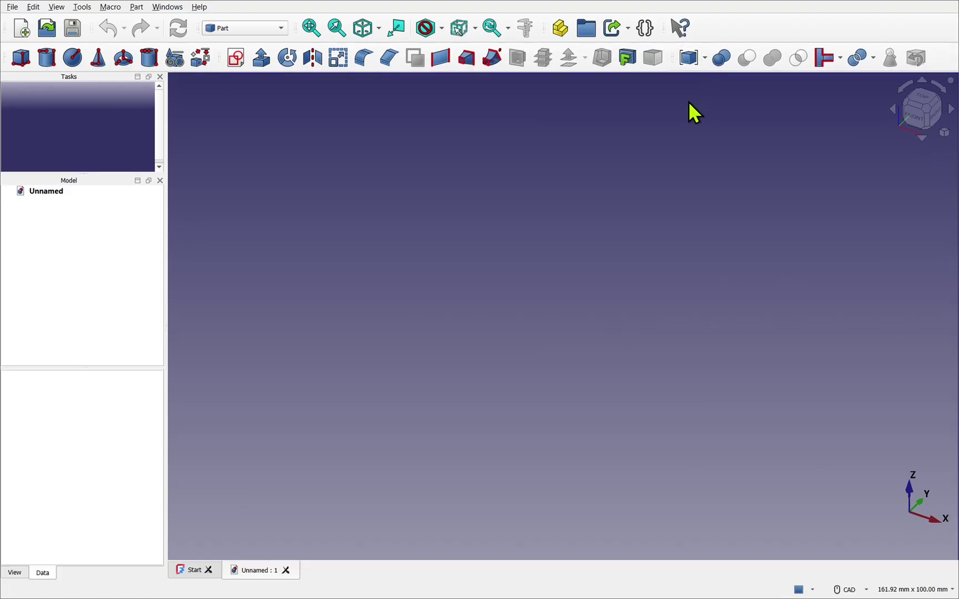
Step: Activate the Surface workbench and dock the Structure toolbar at the top row's right end
{"action": "left_click", "coordinate": [259, 30]}
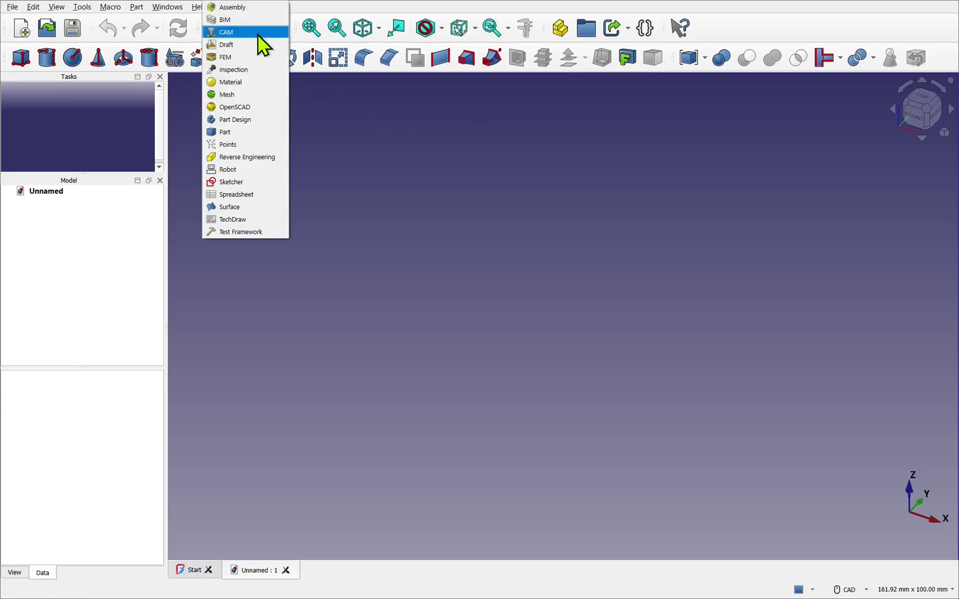
{"action": "left_click", "coordinate": [245, 207]}
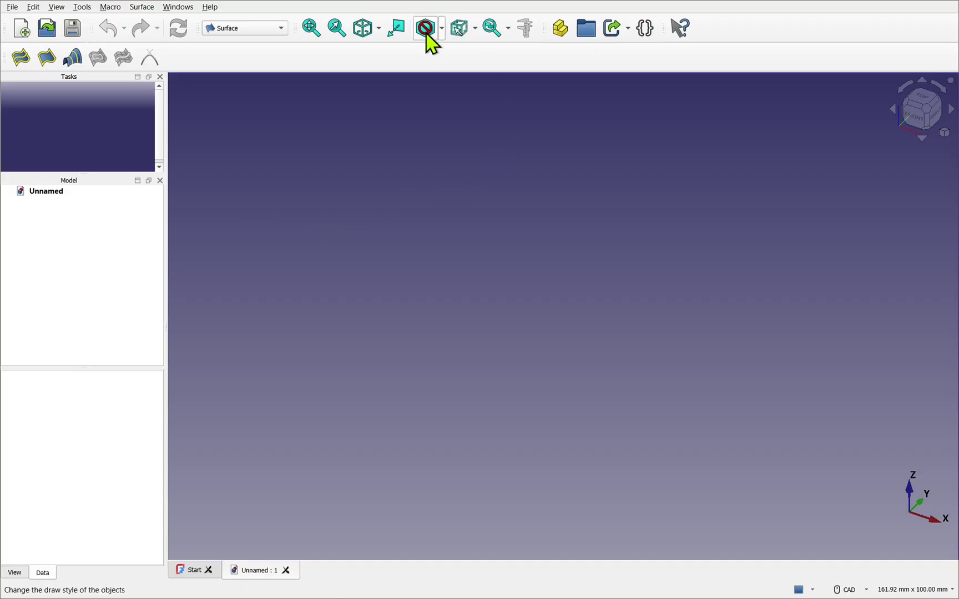
{"action": "left_click_drag", "start_coordinate": [545, 28], "coordinate": [509, 58]}
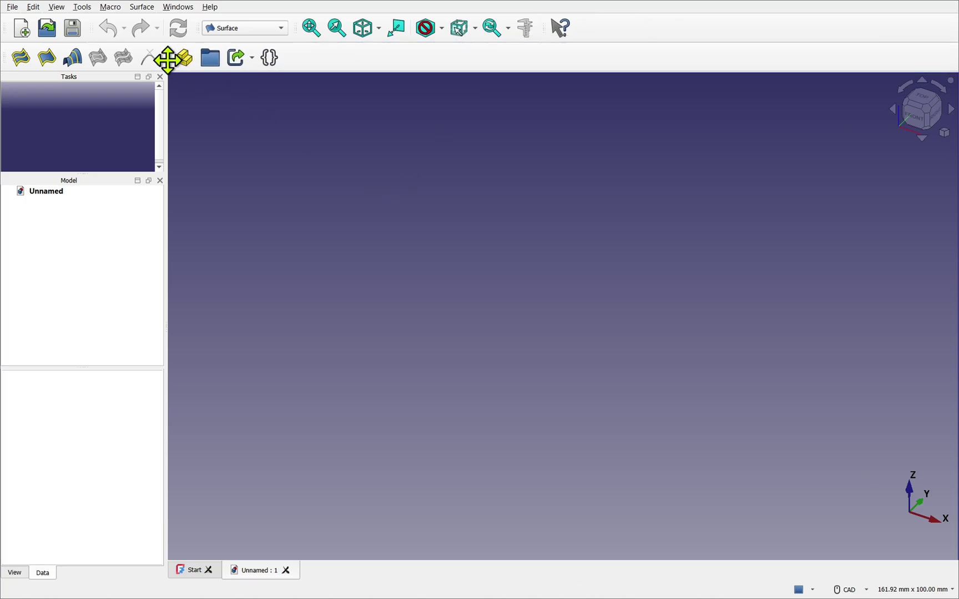
{"action": "left_click_drag", "start_coordinate": [169, 57], "coordinate": [588, 25]}
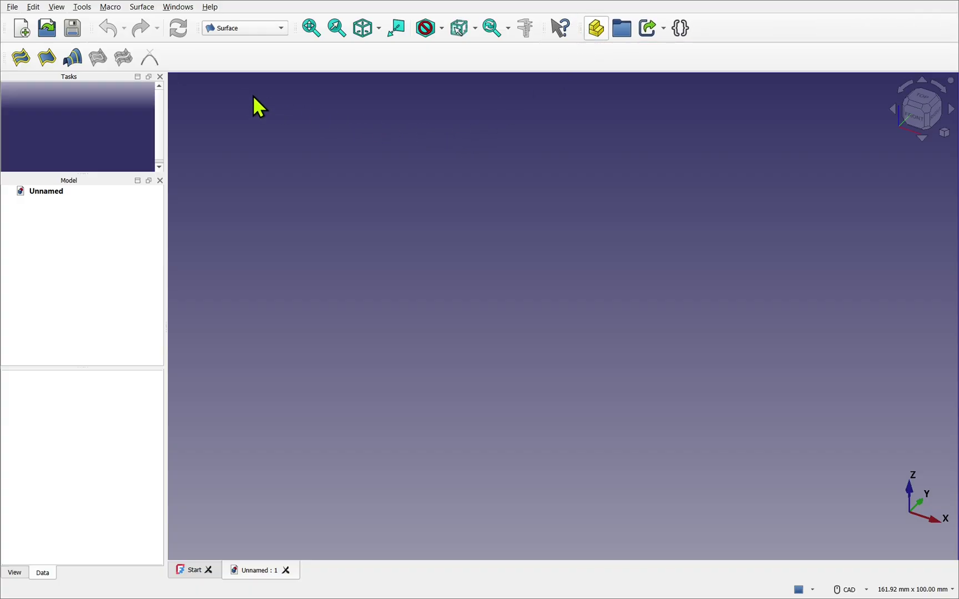
Step: Reposition the workbench selector so the undo and redo tools stay visible
{"action": "left_click_drag", "start_coordinate": [195, 27], "coordinate": [103, 31]}
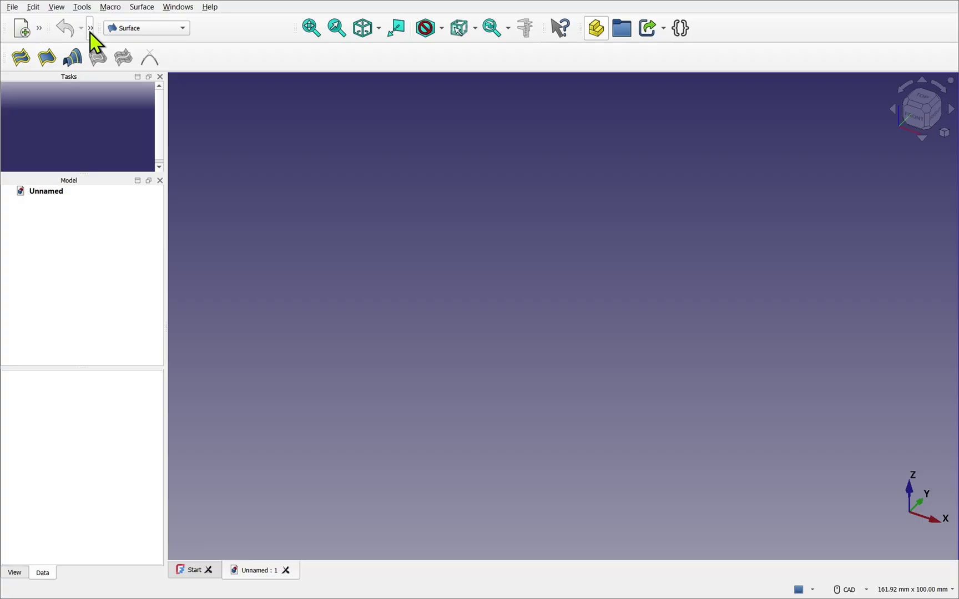
{"action": "left_click", "coordinate": [90, 29]}
{"action": "left_click_drag", "start_coordinate": [102, 27], "coordinate": [193, 28]}
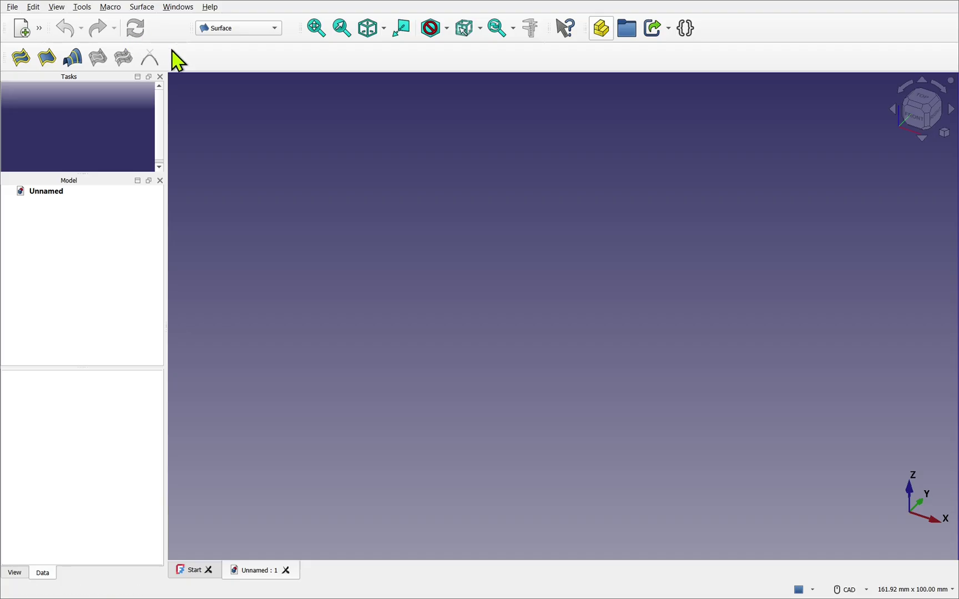
Step: Set the draw style to As is after briefly trying No shading
{"action": "left_click", "coordinate": [449, 34]}
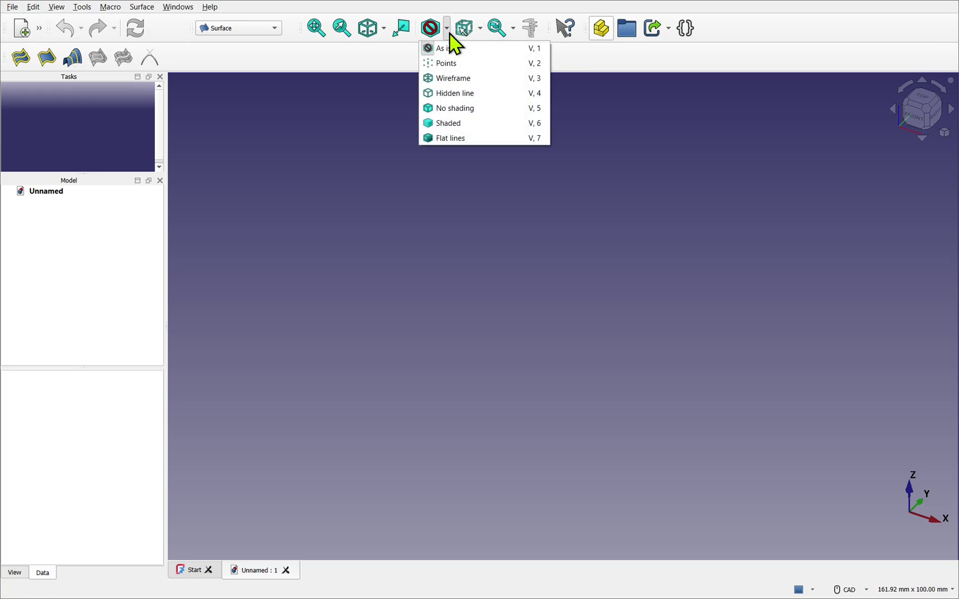
{"action": "left_click", "coordinate": [464, 109]}
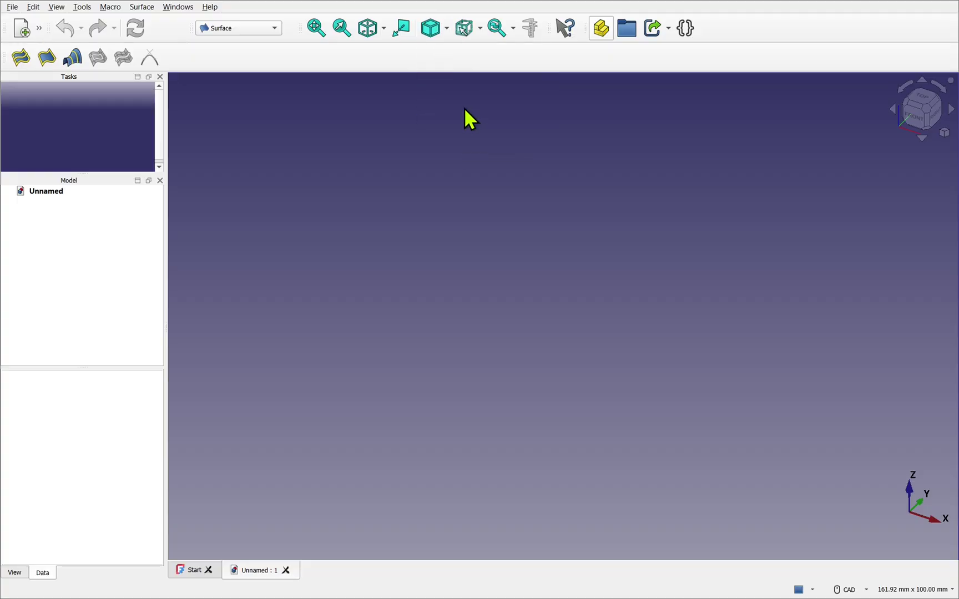
{"action": "left_click", "coordinate": [447, 37]}
{"action": "left_click", "coordinate": [448, 47]}
{"action": "right_click", "coordinate": [461, 55]}
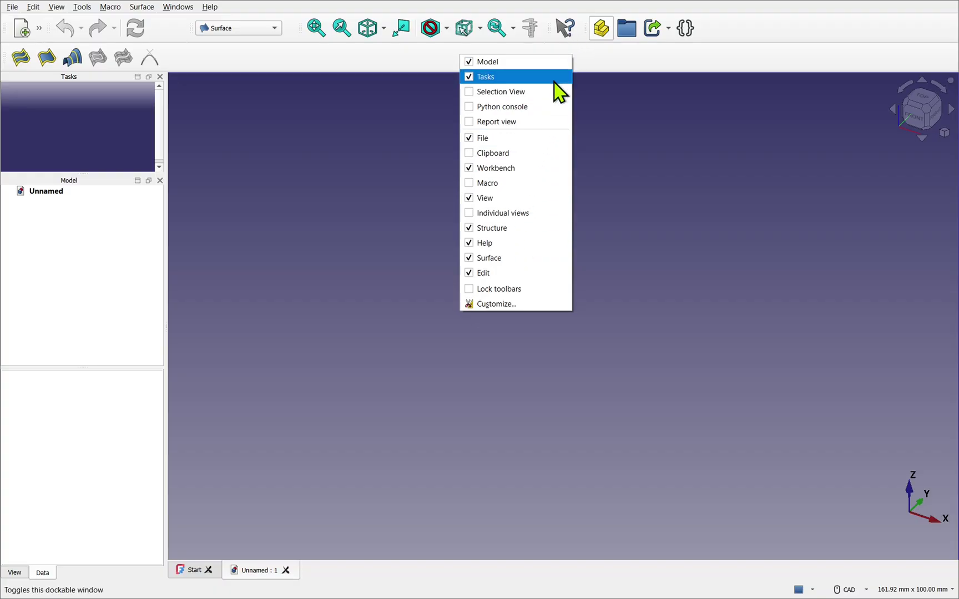
{"action": "left_click", "coordinate": [470, 246]}
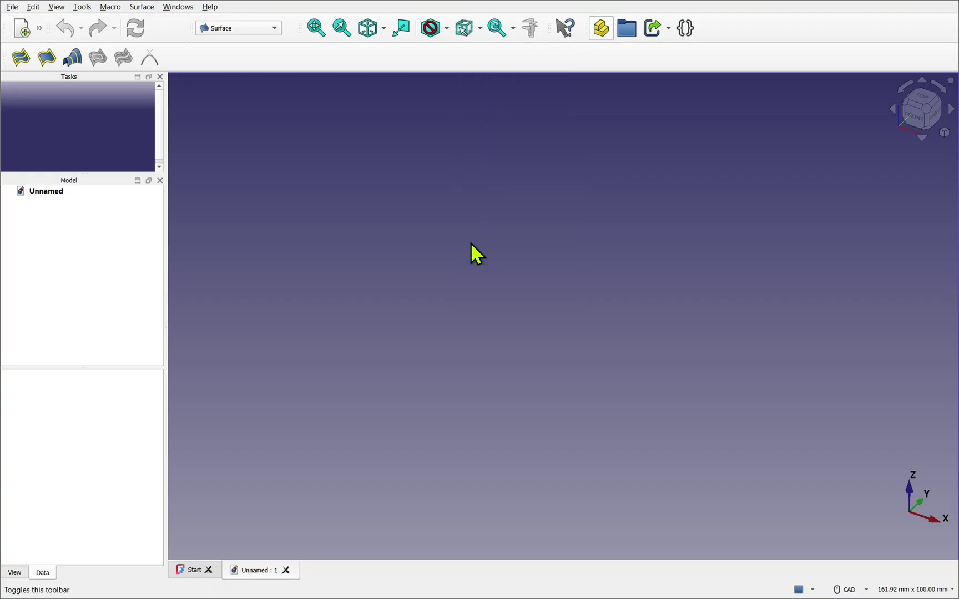
{"action": "right_click", "coordinate": [568, 58]}
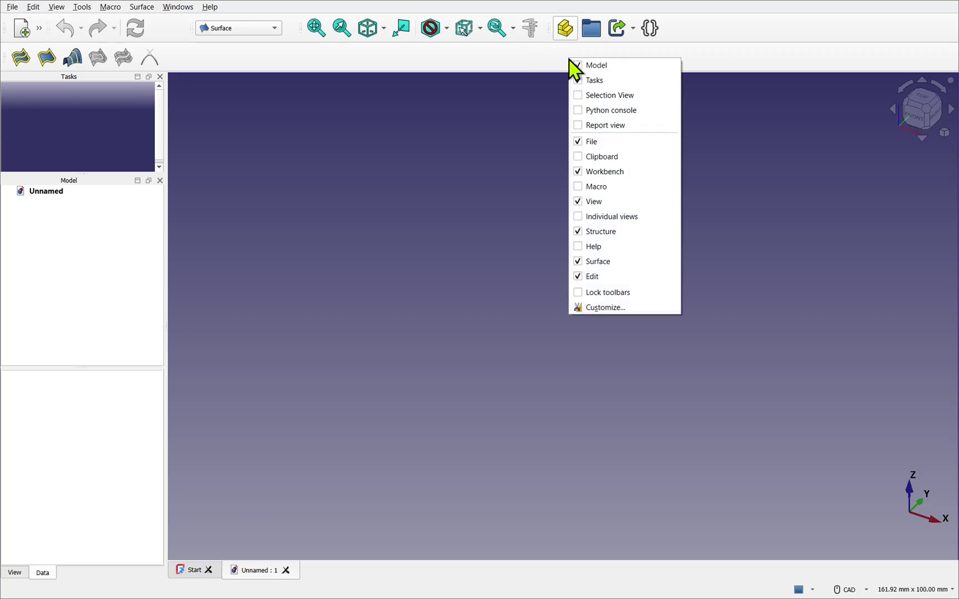
{"action": "left_click", "coordinate": [580, 246]}
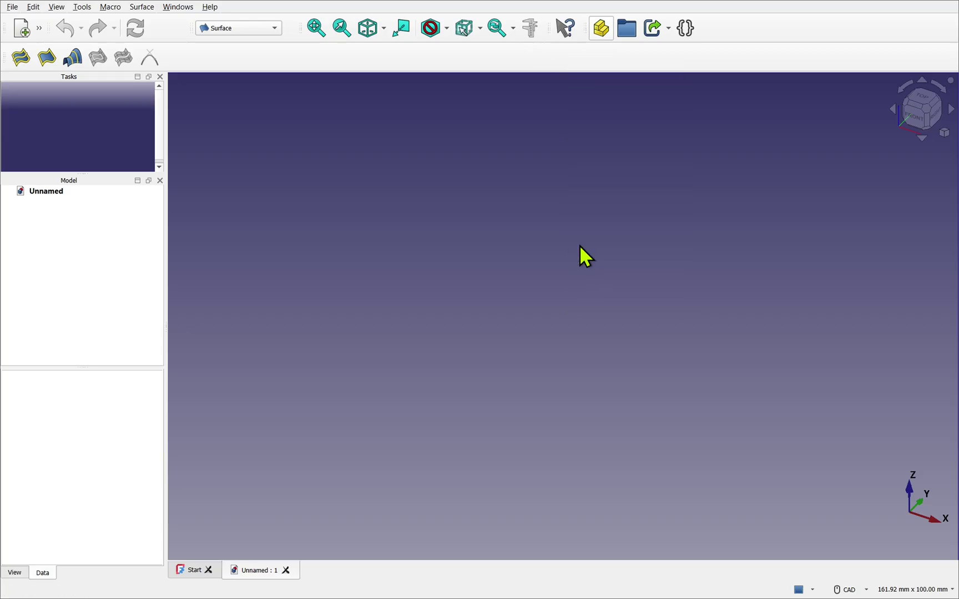
{"action": "right_click", "coordinate": [572, 60]}
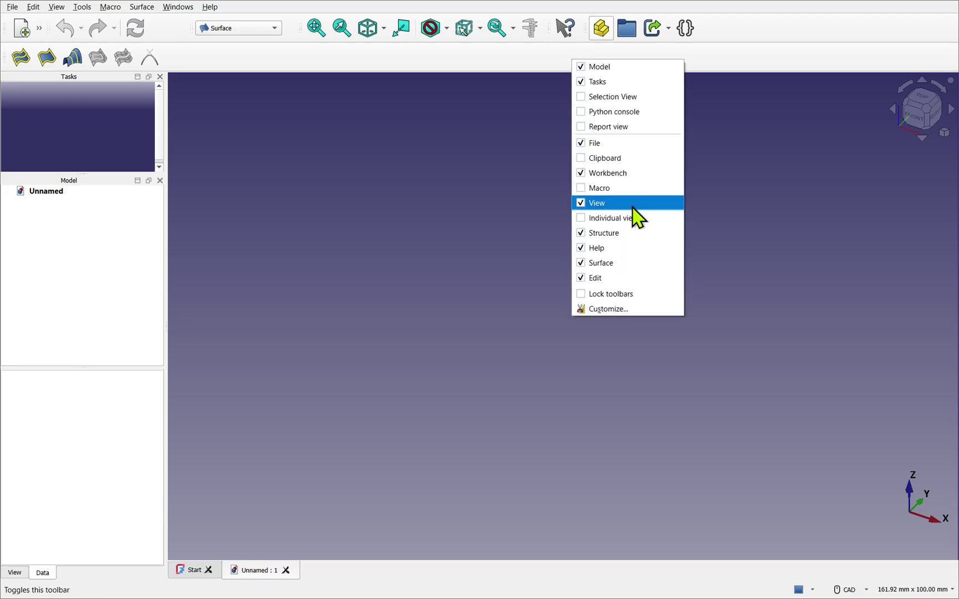
{"action": "left_click", "coordinate": [582, 294]}
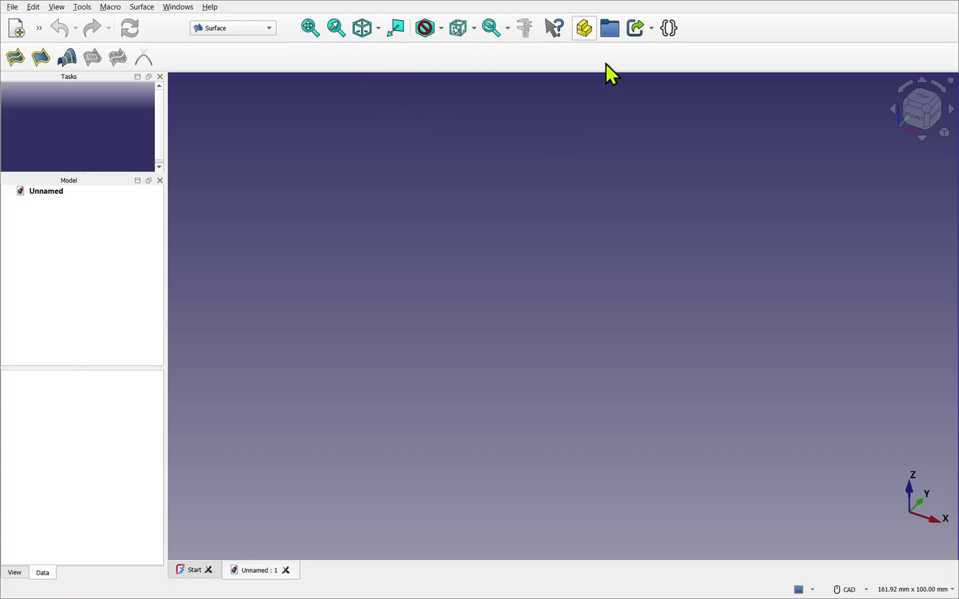
{"action": "right_click", "coordinate": [588, 55]}
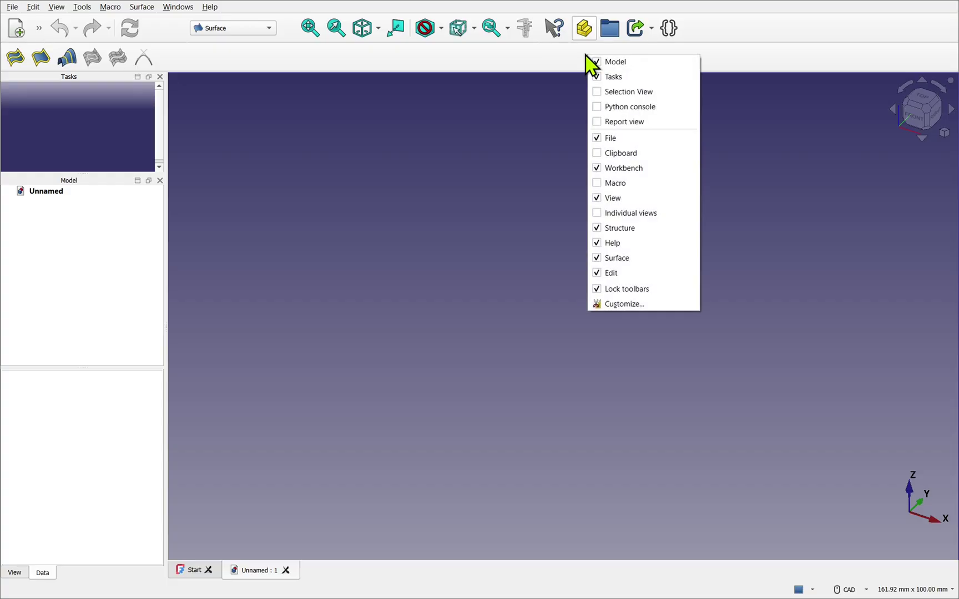
{"action": "left_click", "coordinate": [596, 289]}
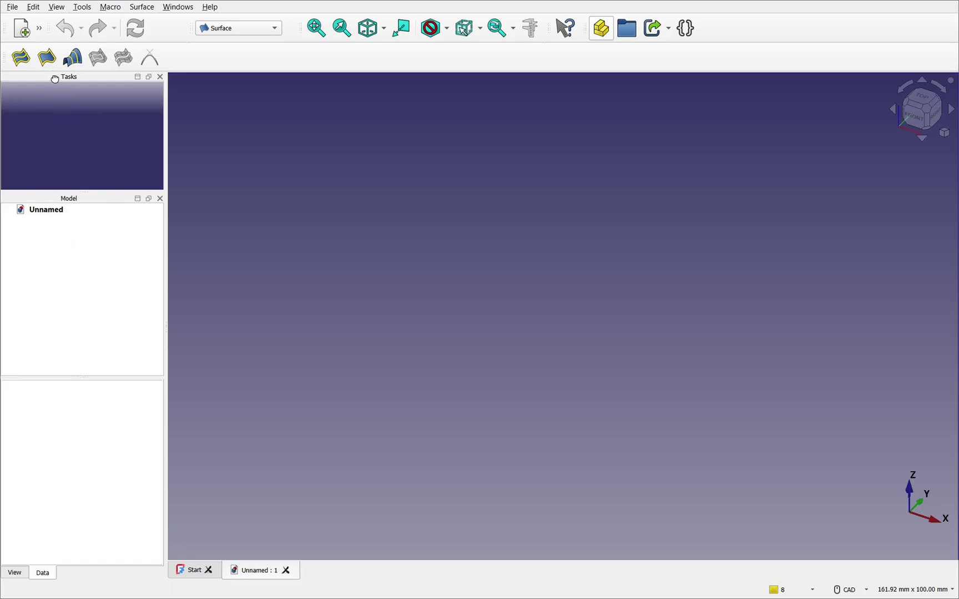
Step: Move the Tasks panel to the right dock, then redock it above Model on the left
{"action": "left_click_drag", "start_coordinate": [54, 79], "coordinate": [904, 246]}
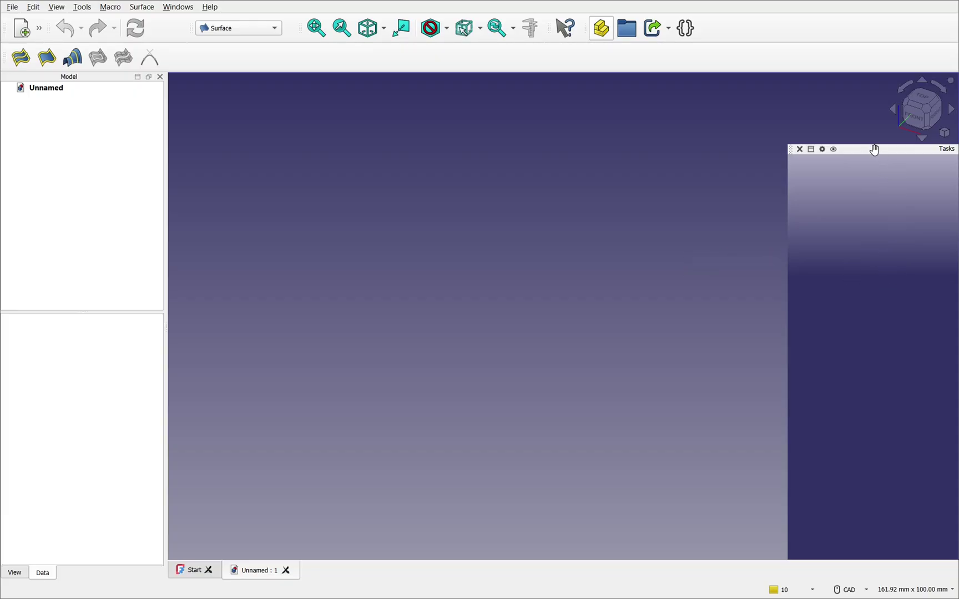
{"action": "left_click_drag", "start_coordinate": [874, 150], "coordinate": [136, 121]}
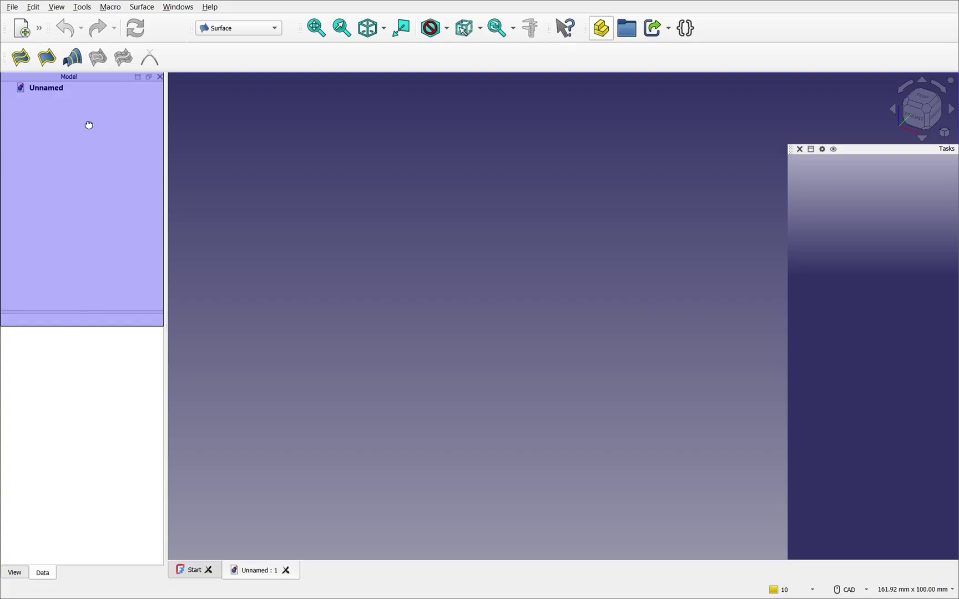
{"action": "left_click_drag", "start_coordinate": [89, 124], "coordinate": [88, 124]}
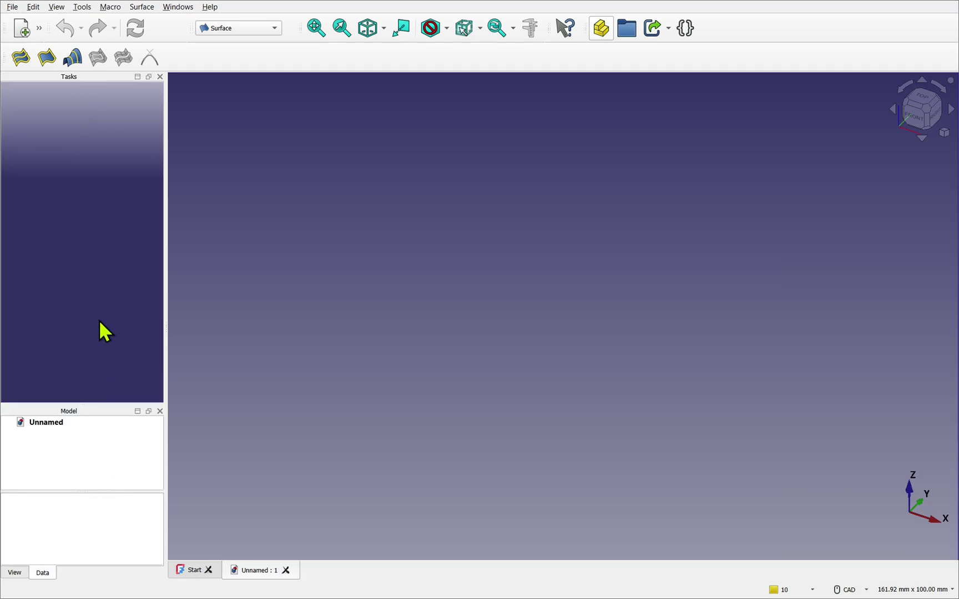
Step: Float the Tasks panel and drop it onto Model to tab them together
{"action": "left_click_drag", "start_coordinate": [74, 78], "coordinate": [526, 224]}
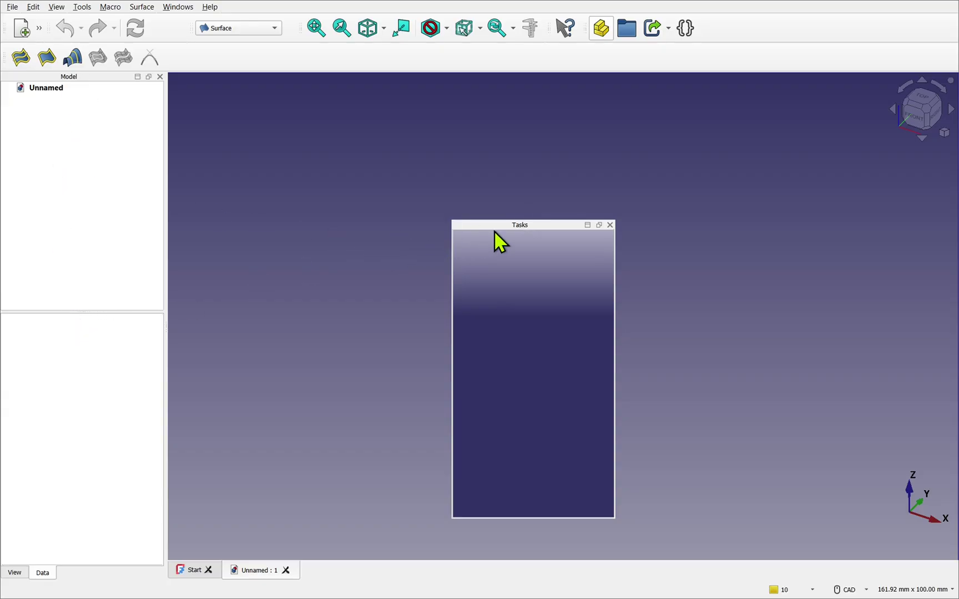
{"action": "left_click_drag", "start_coordinate": [512, 225], "coordinate": [95, 257]}
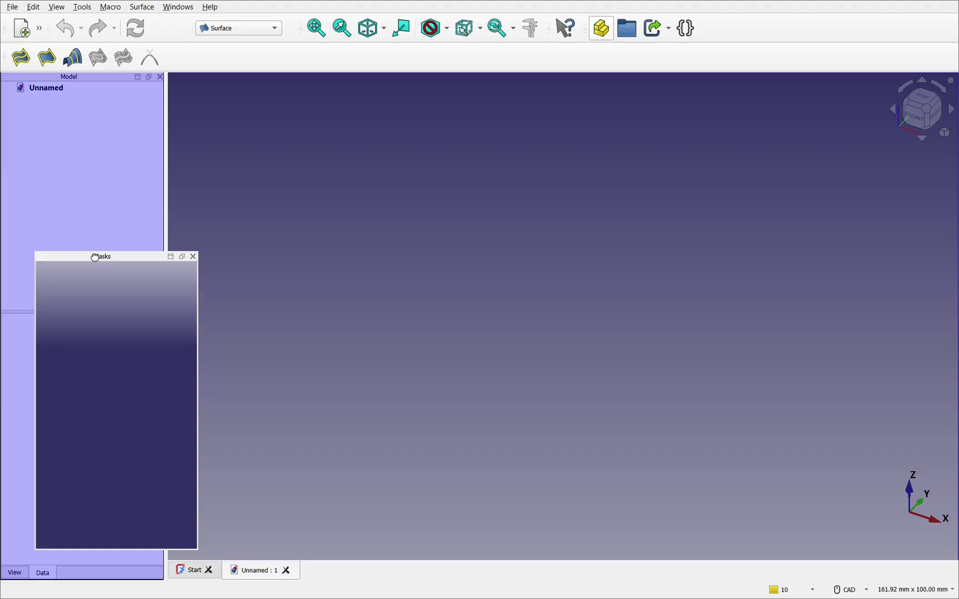
{"action": "left_click_drag", "start_coordinate": [95, 257], "coordinate": [100, 268]}
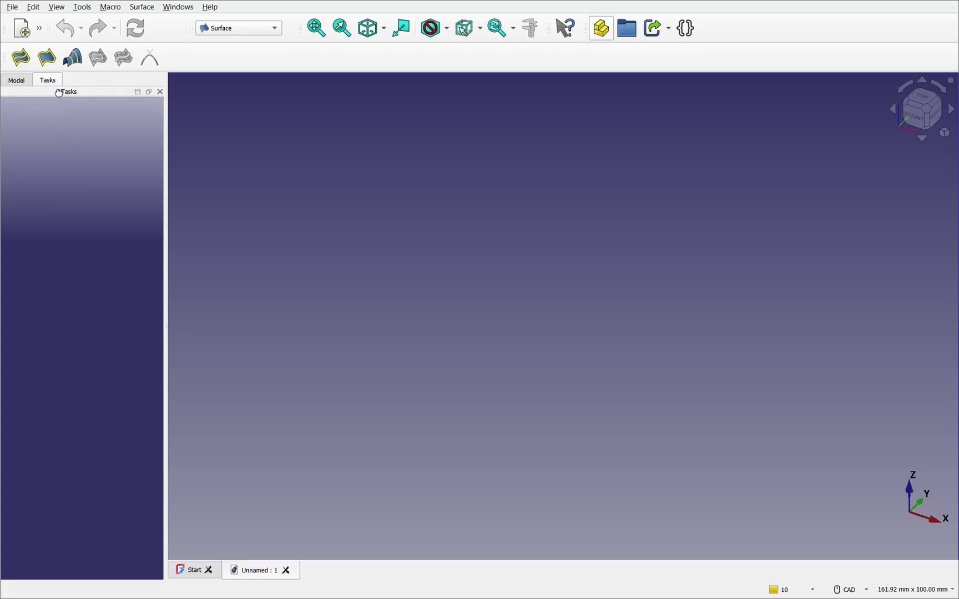
Step: Pull Tasks out, redock it above Model, then drop Model onto Tasks as tabs
{"action": "left_click_drag", "start_coordinate": [59, 93], "coordinate": [75, 127]}
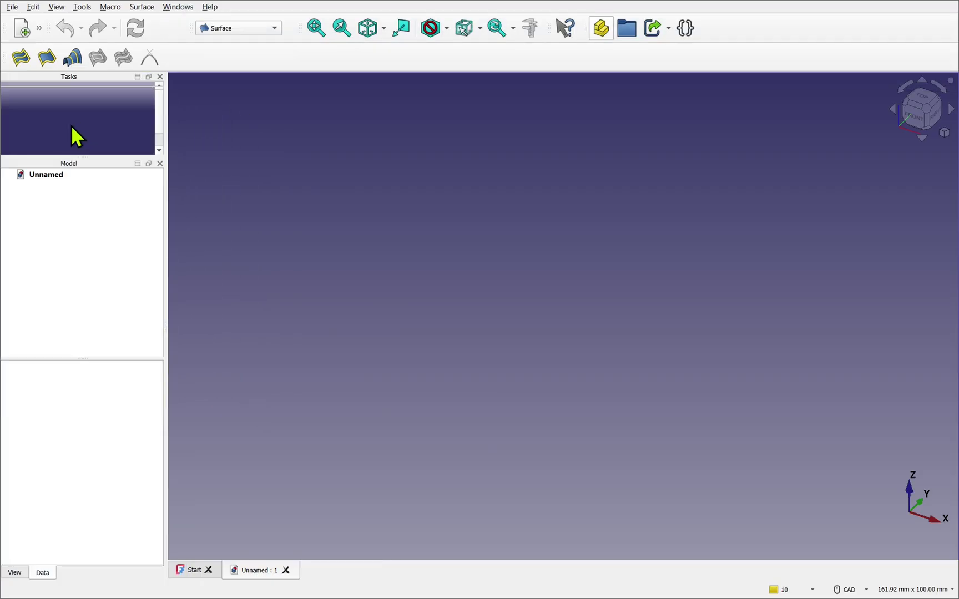
{"action": "left_click_drag", "start_coordinate": [55, 163], "coordinate": [150, 92]}
{"action": "left_click_drag", "start_coordinate": [78, 114], "coordinate": [31, 123]}
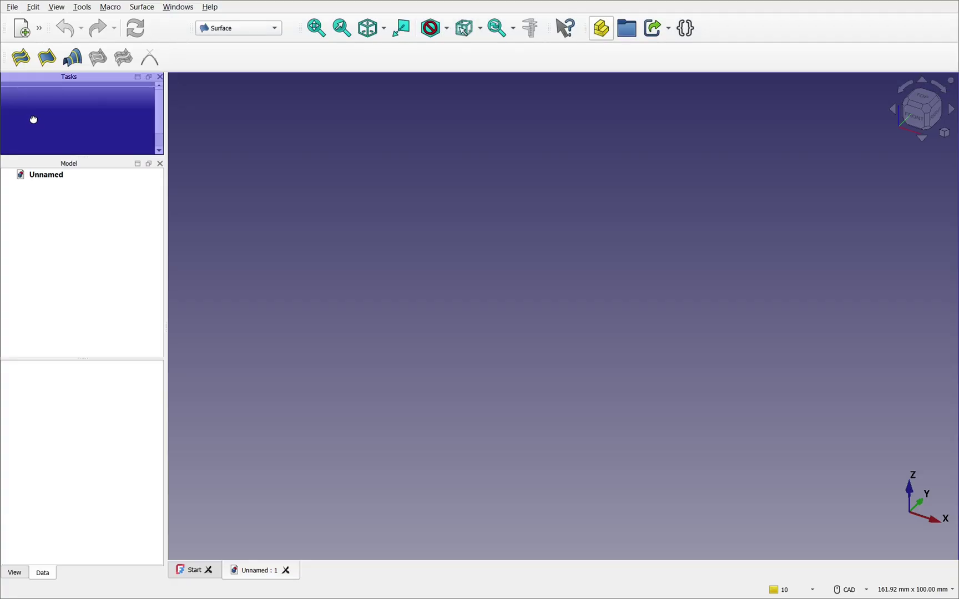
{"action": "left_click_drag", "start_coordinate": [43, 115], "coordinate": [44, 117]}
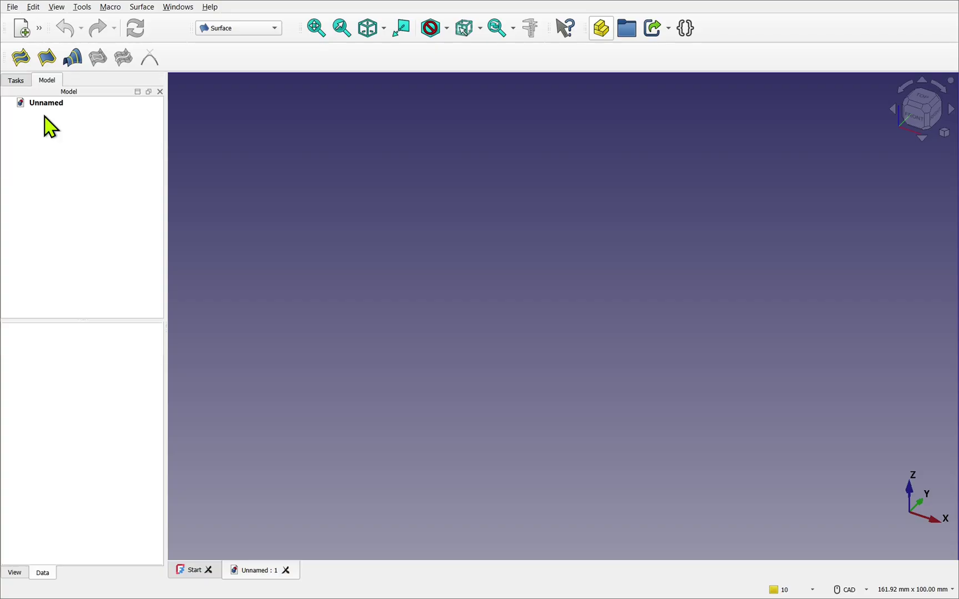
Step: Order the tabs Model then Tasks and move the tree/property splitter upward
{"action": "left_click", "coordinate": [15, 80]}
{"action": "left_click", "coordinate": [47, 81]}
{"action": "left_click_drag", "start_coordinate": [53, 83], "coordinate": [23, 79]}
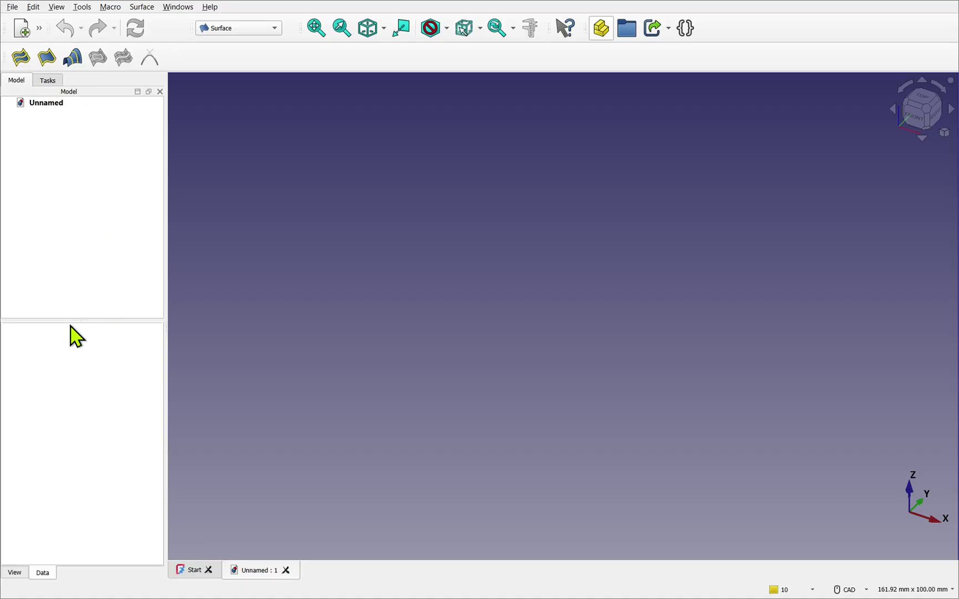
{"action": "left_click_drag", "start_coordinate": [84, 320], "coordinate": [77, 272]}
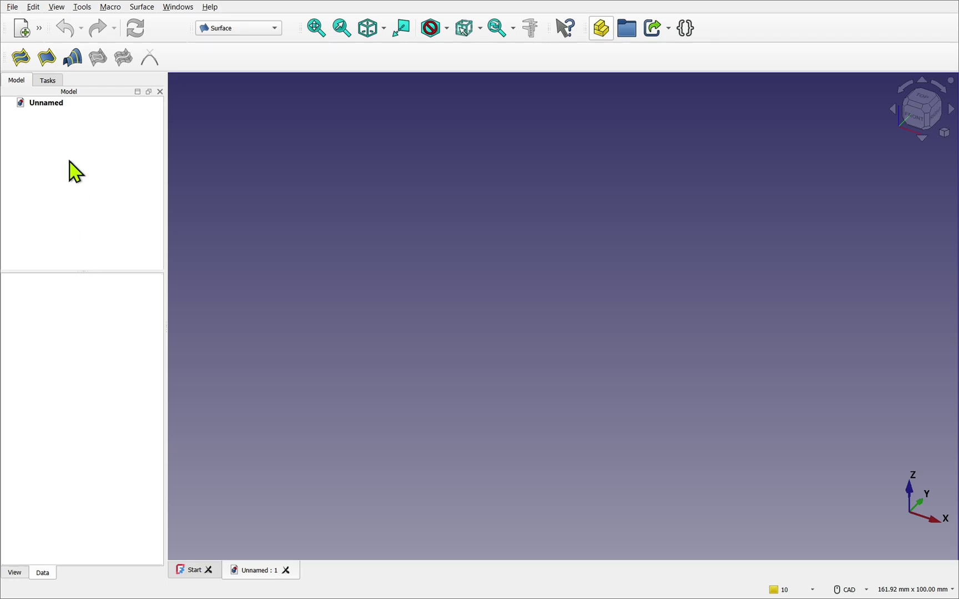
{"action": "left_click", "coordinate": [57, 7]}
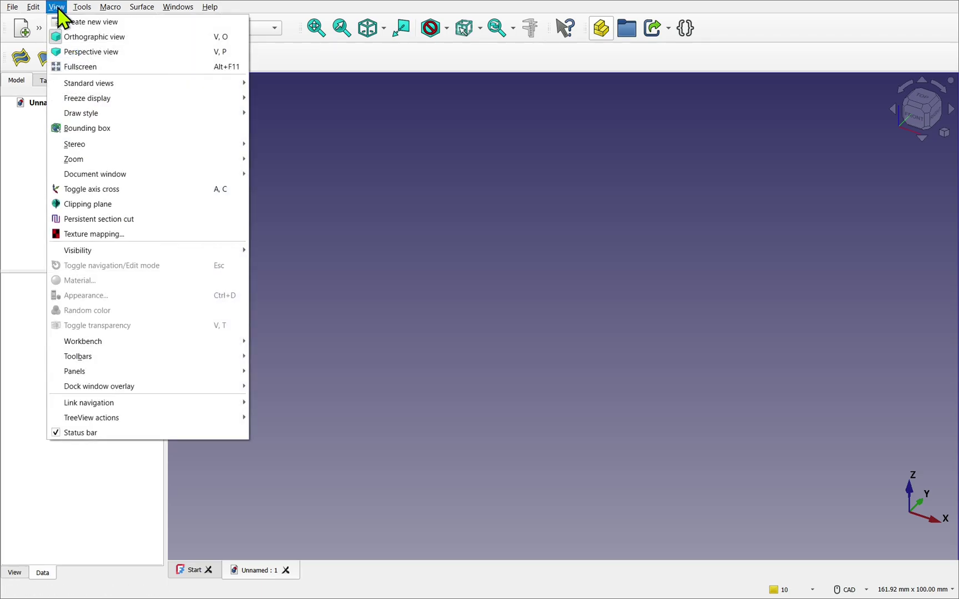
{"action": "mouse_move", "coordinate": [106, 375]}
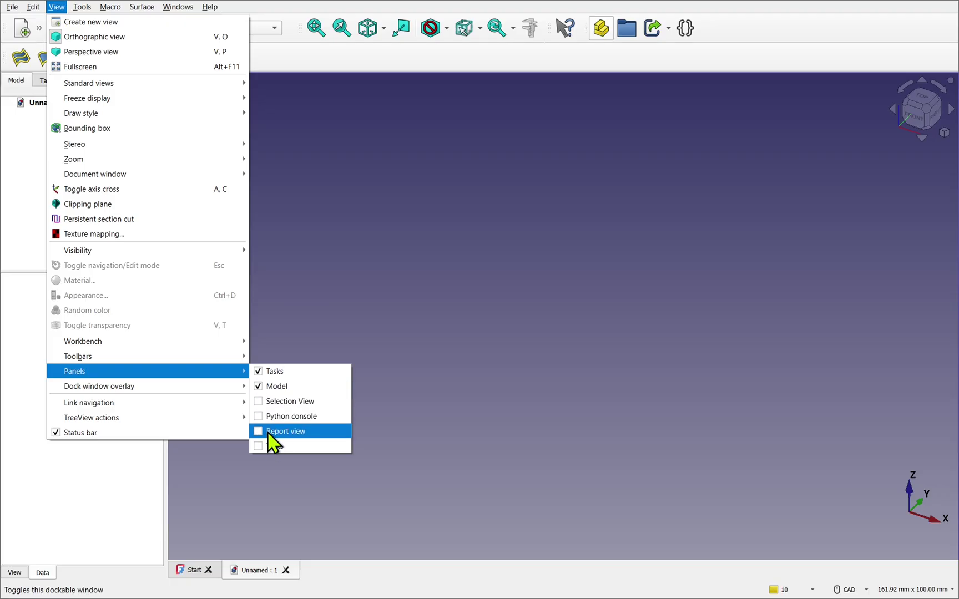
{"action": "left_click", "coordinate": [462, 245]}
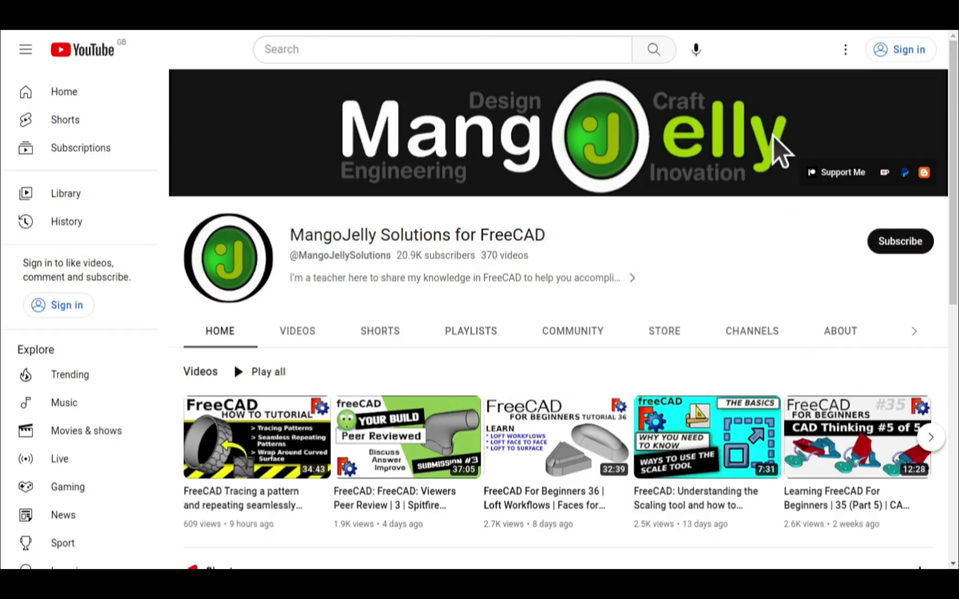
Step: Show the YouTube channel's About tab and highlight its PayPal, Ko-fi and Patreon donation links
{"action": "left_click", "coordinate": [839, 333]}
{"action": "scroll", "coordinate": [207, 441], "scroll_direction": "down", "scroll_amount": 3}
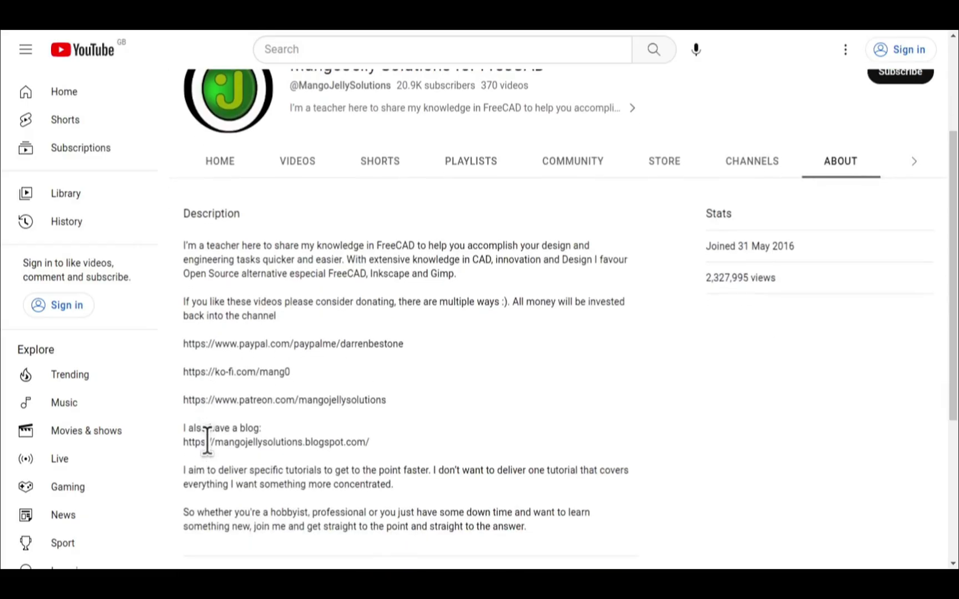
{"action": "left_click_drag", "start_coordinate": [402, 410], "coordinate": [186, 339]}
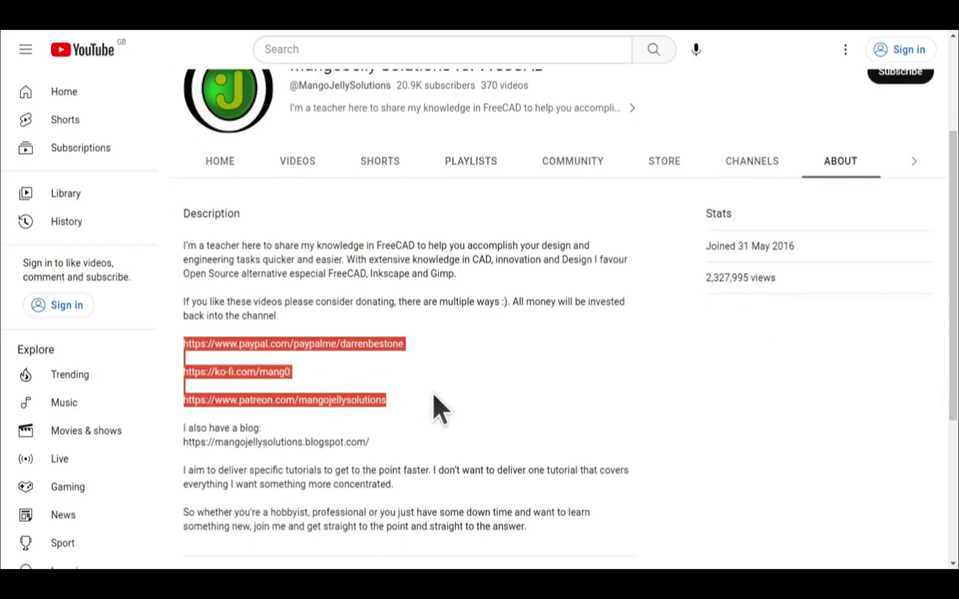